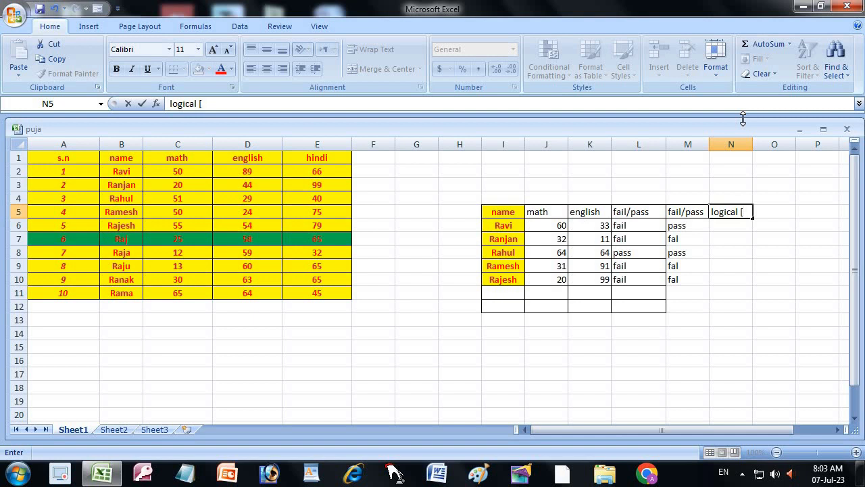
Enter the header 'logical' in cell N5
key(Return)
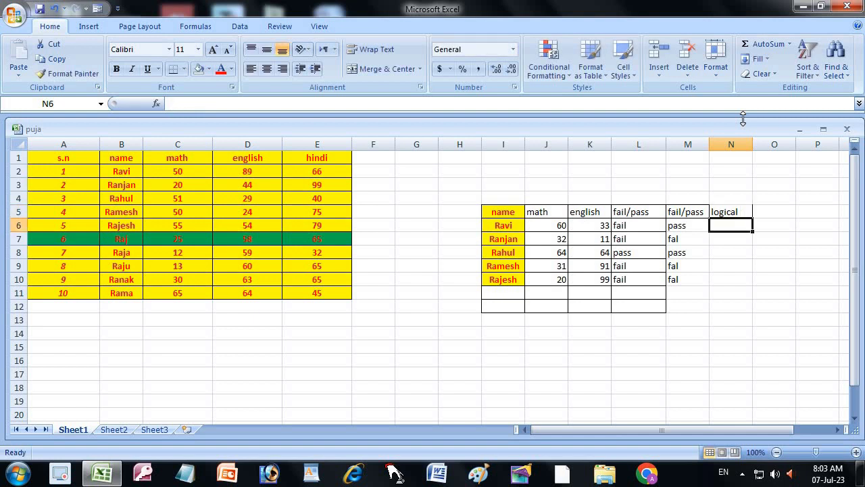
Enter the draft entry 'if=[if(j6>35,true,false)' in cell N6
text(if)
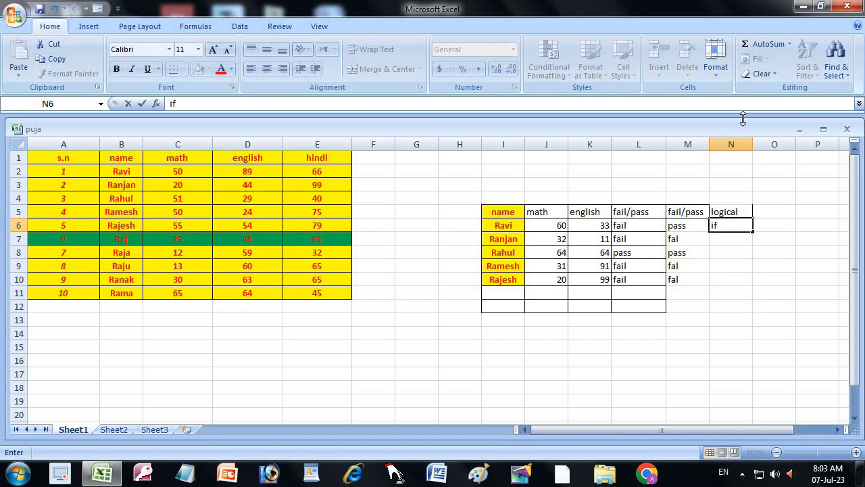
text(=)
text(])
text([)
key(BackSpace)
key(BackSpace)
text([)
text(if)
text(()
text(j6)
text(>)
text(3)
text(5)
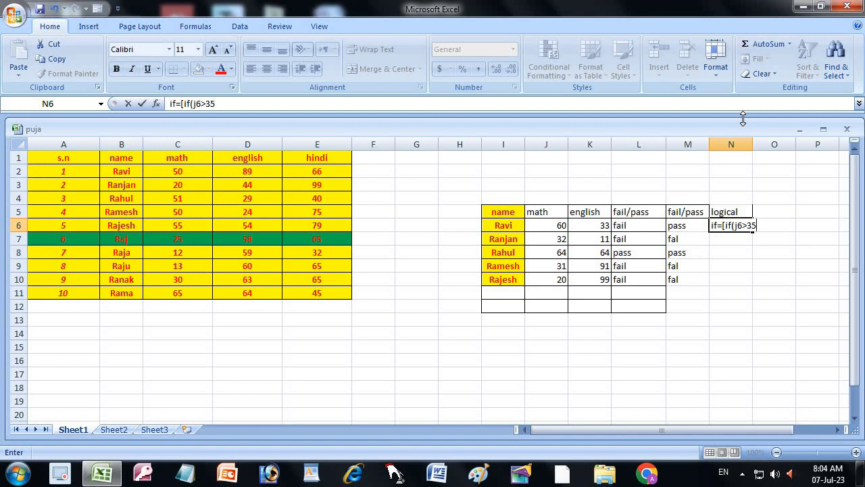
text(,)
text(t)
text(ru)
text(e)
text(,)
text(fa)
text(lse)
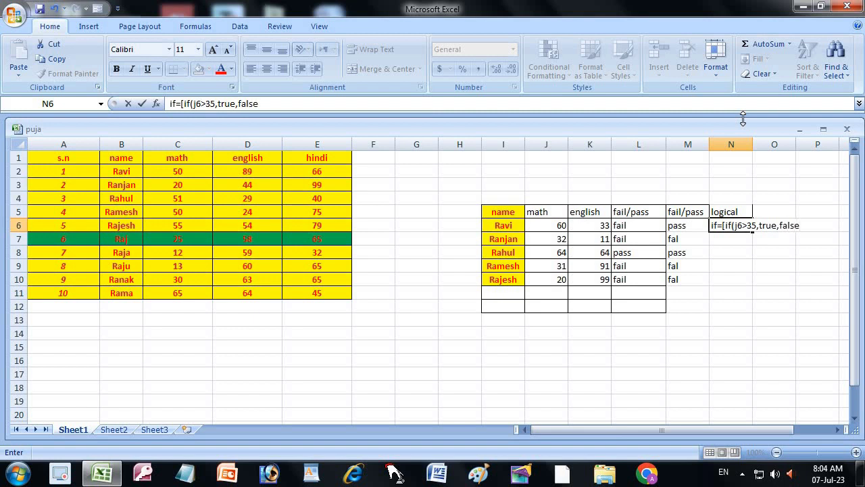
text())
key(Return)
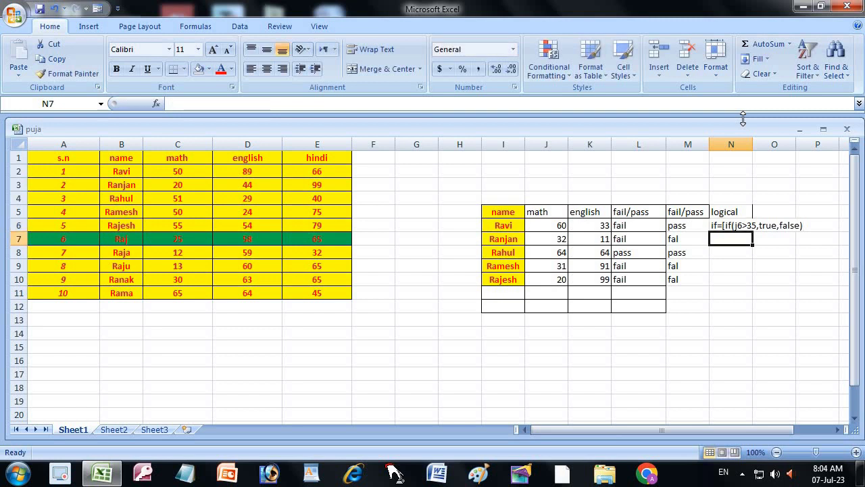
Correct N6 to the formula =if(j6>35,true,false) so it displays TRUE
key(Up)
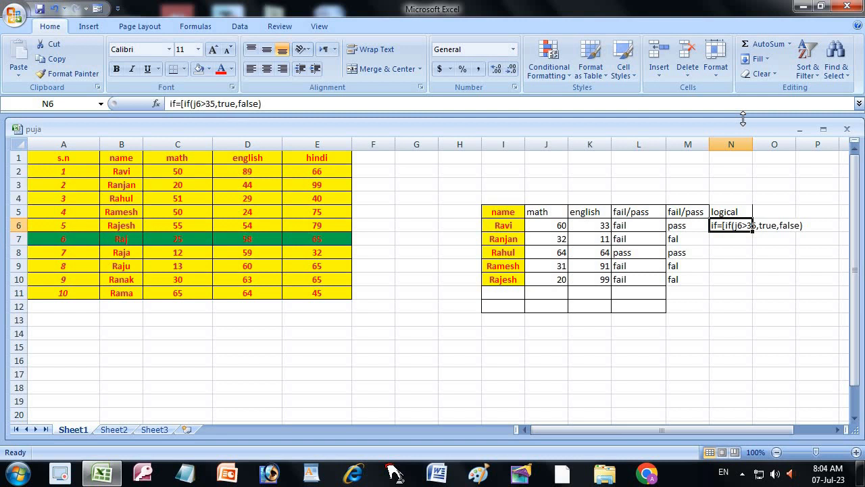
key(F2)
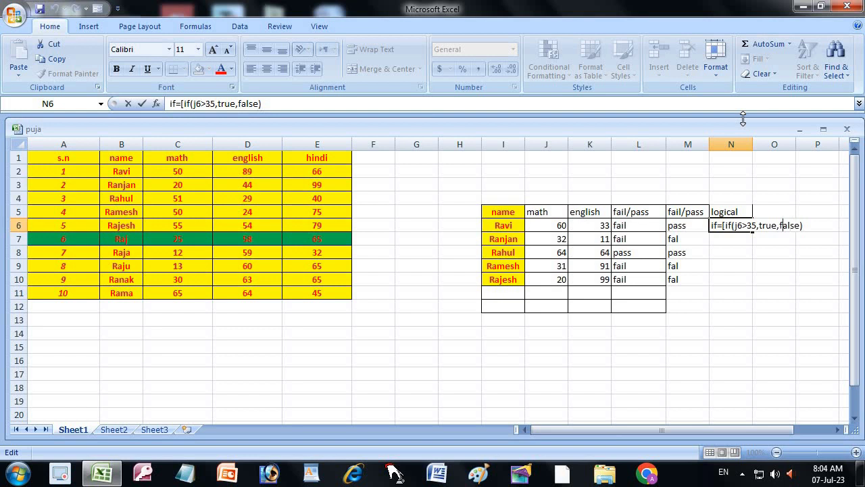
key(Left)
key(Left)
key(BackSpace)
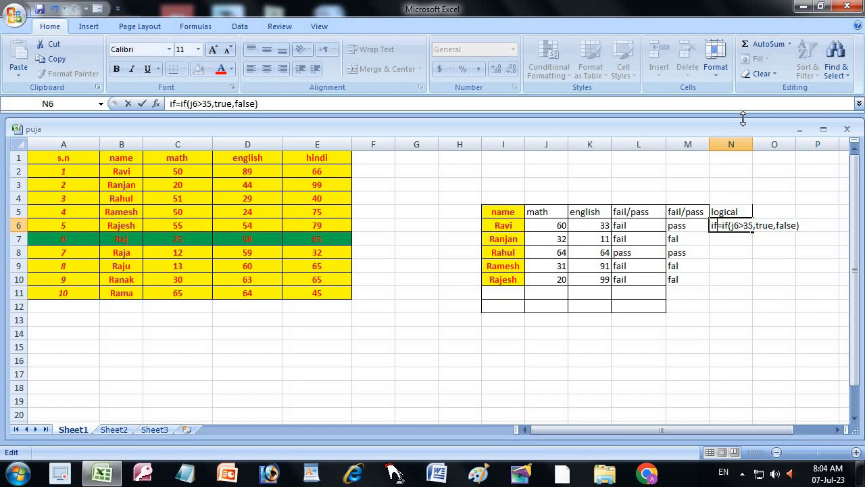
key(Delete)
key(Delete)
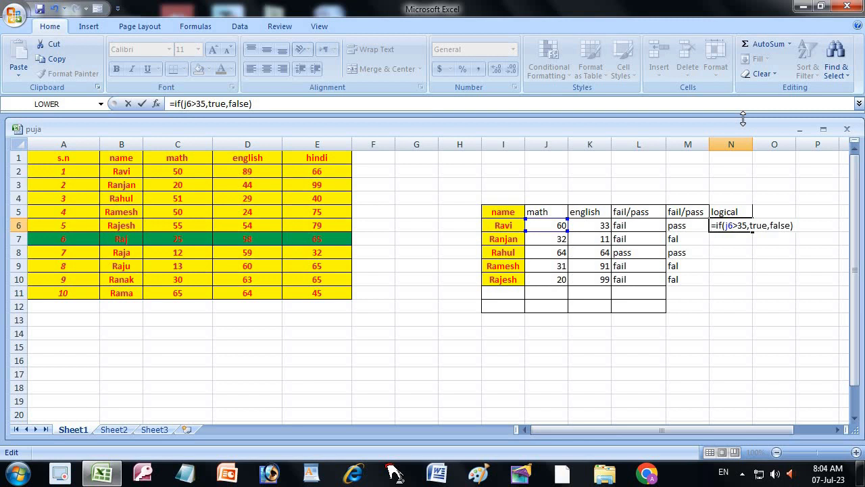
key(Return)
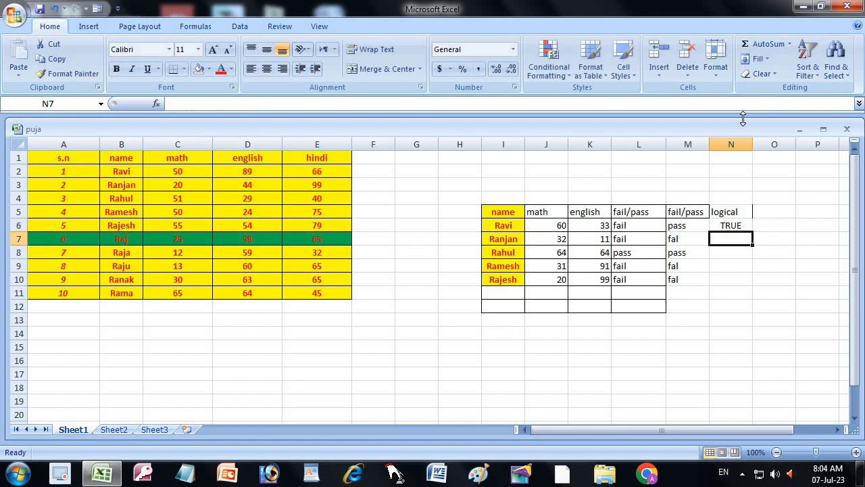
Fill the IF formula from N6 down to N10, giving TRUE, FALSE, TRUE, FALSE, FALSE
key(Up)
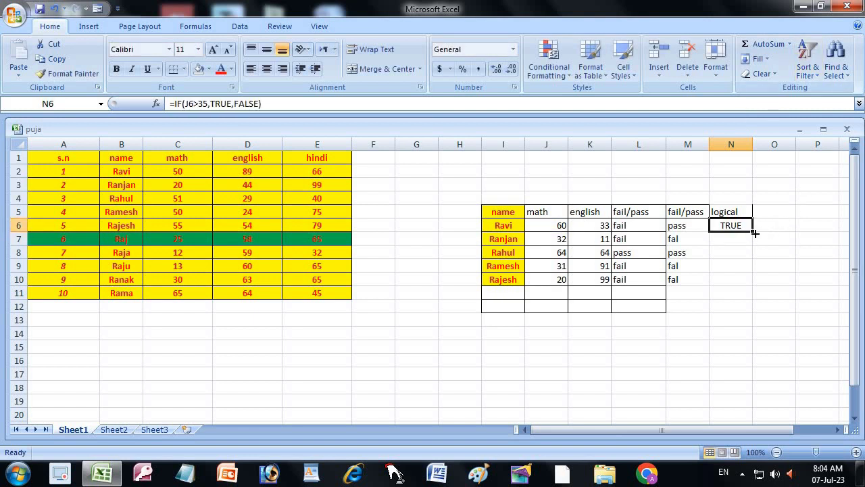
drag(754, 233, 785, 274)
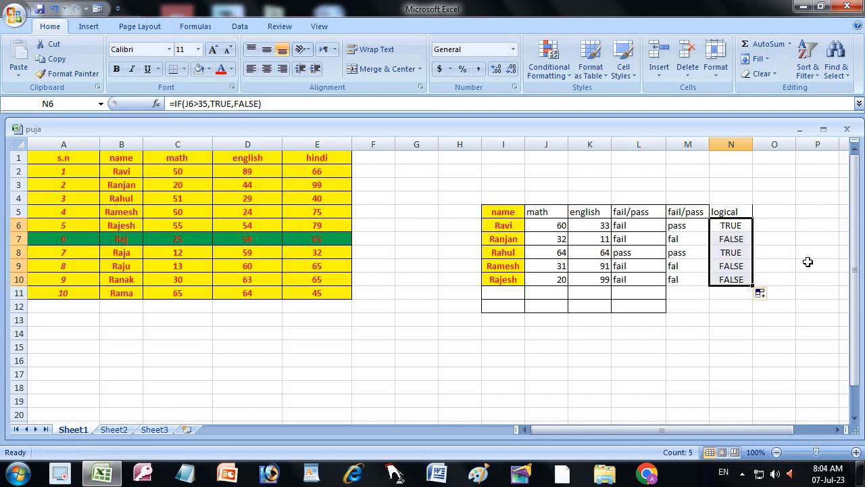
click(779, 218)
key(Left)
key(Down)
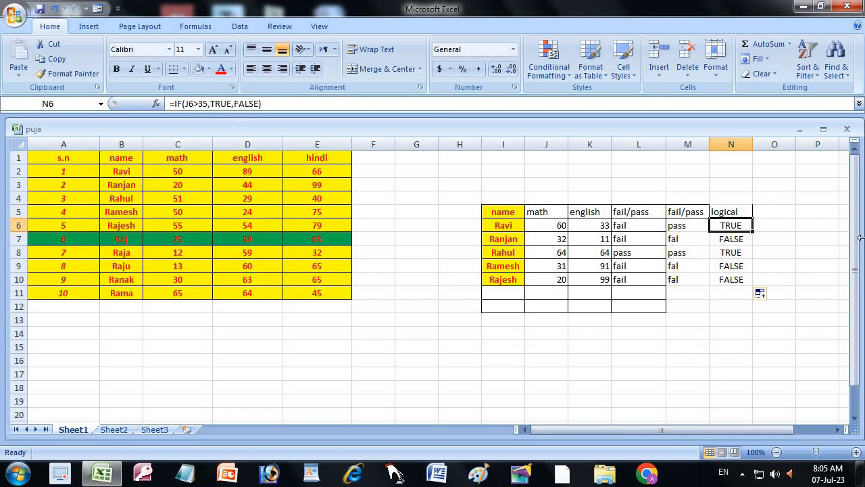